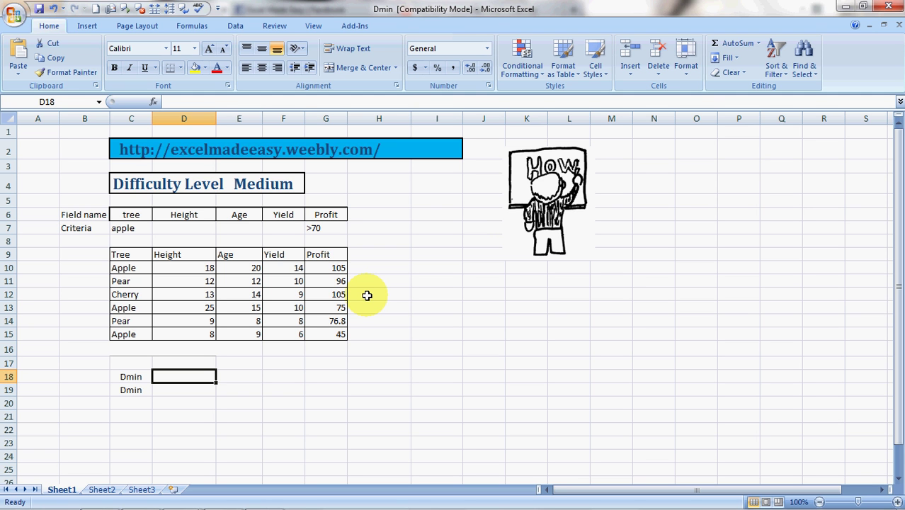
type("=")
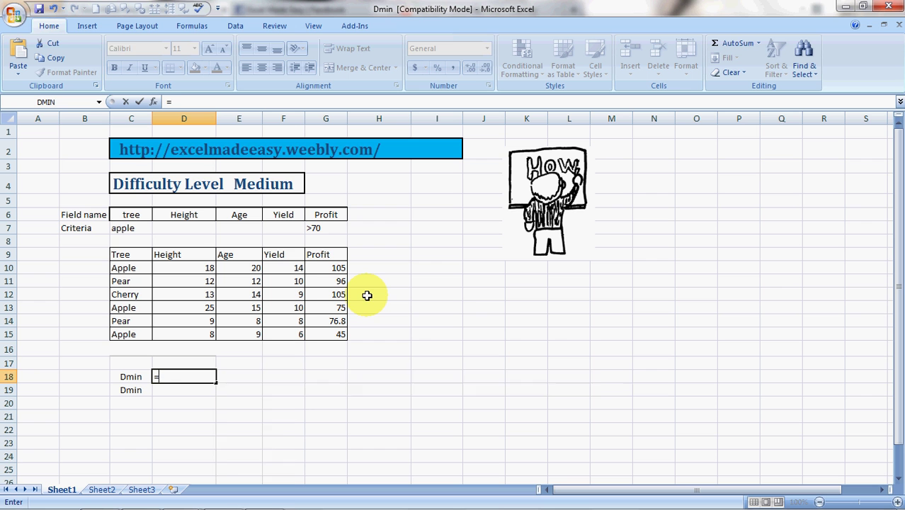
type("dmin")
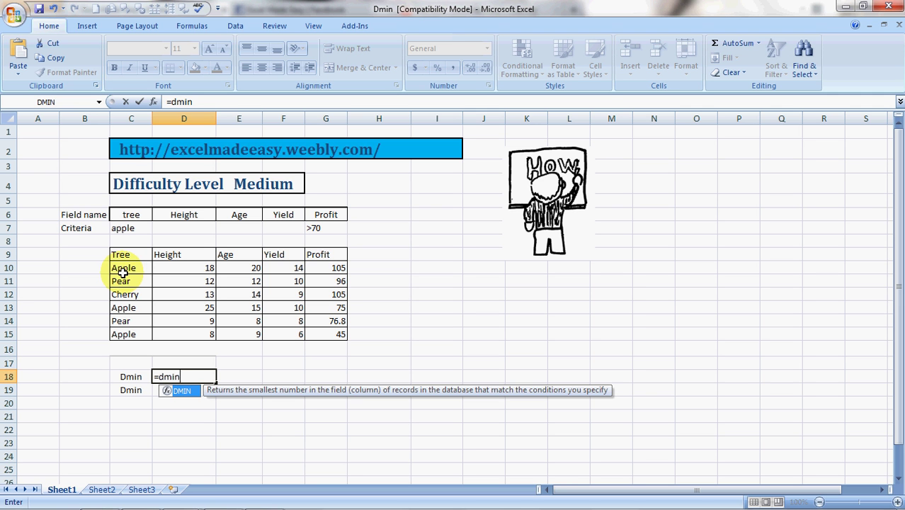
left_click(137, 228)
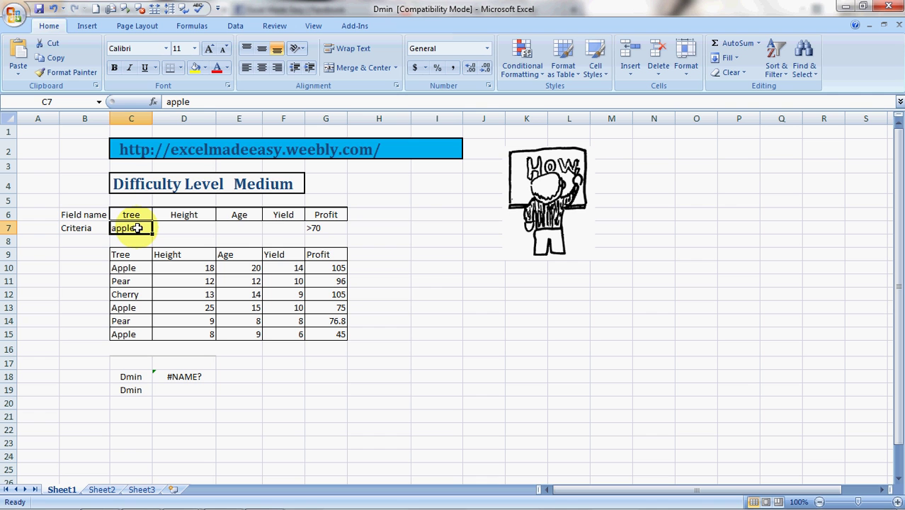
left_click(324, 228)
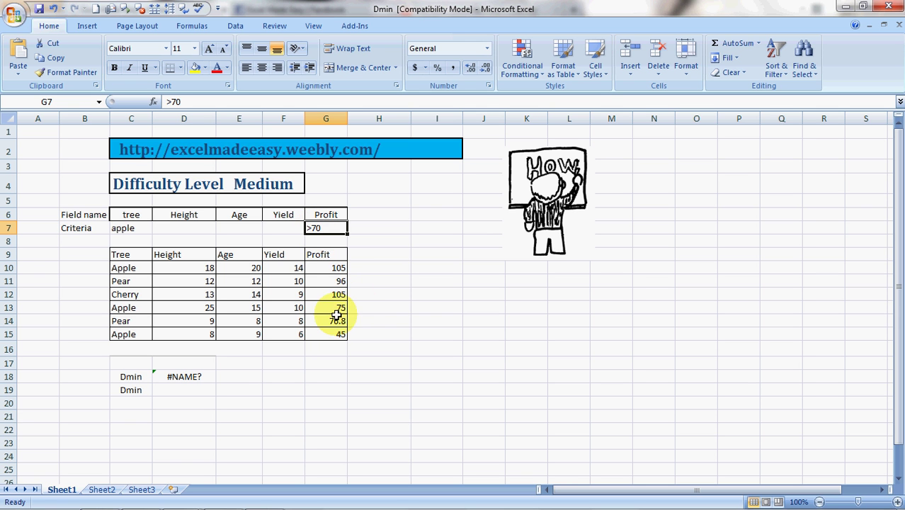
Enter the formula =DMIN(C9:G15,G9,C6:G7) in cell D18 to find the lowest Profit meeting the apple and >70 criteria.
left_click(182, 374)
type("=")
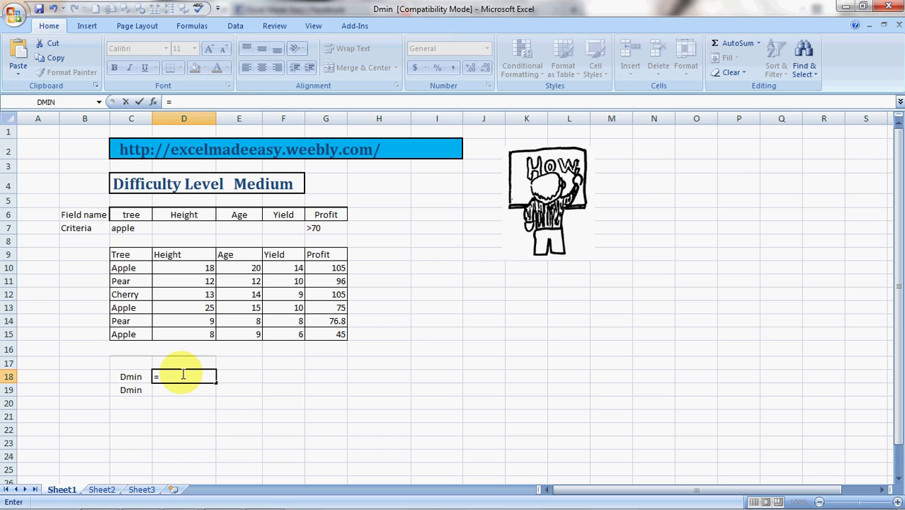
type("dmin")
key("Tab")
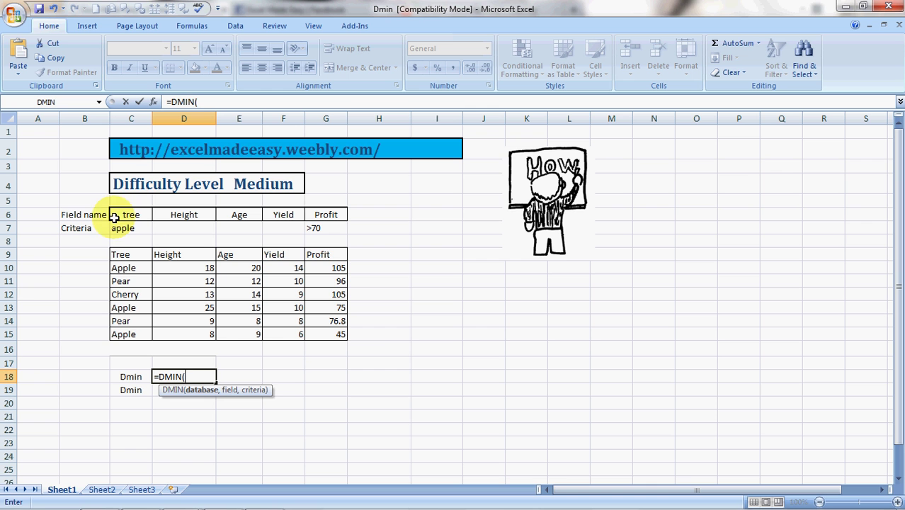
left_click_drag(125, 255, 338, 336)
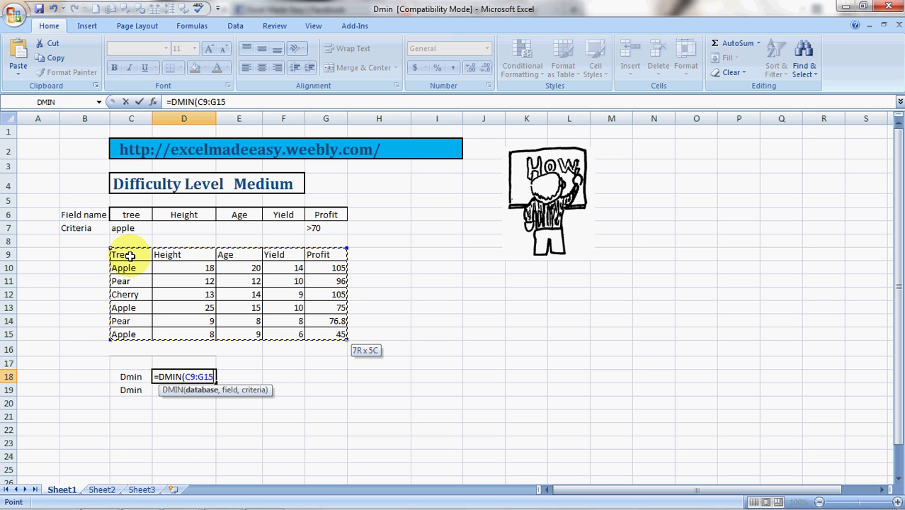
type(",")
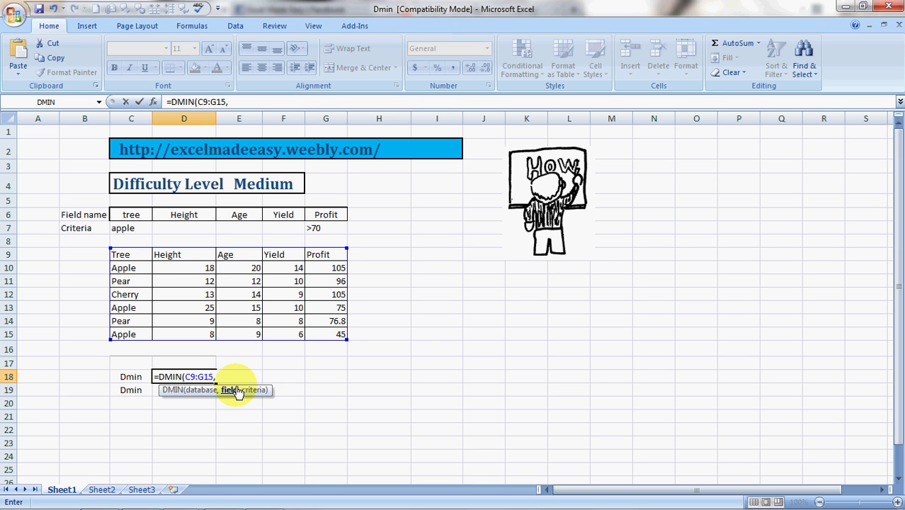
left_click(326, 254)
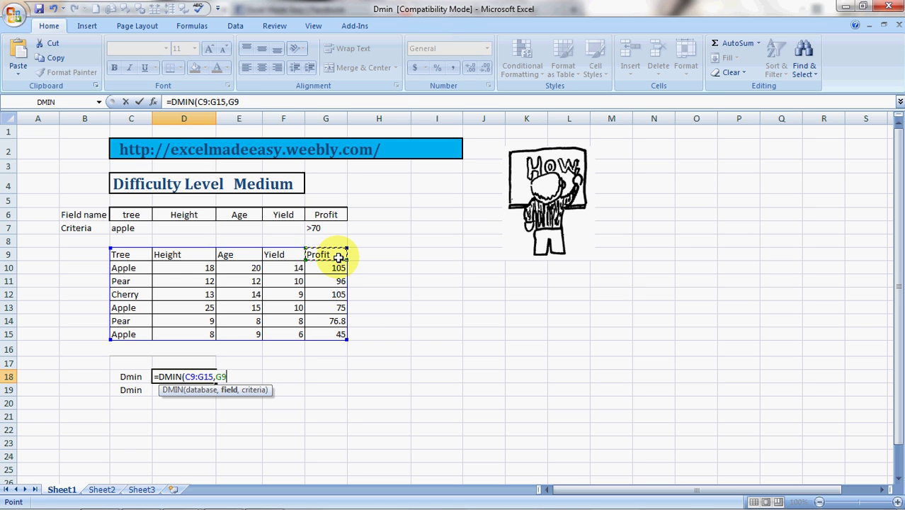
type(",")
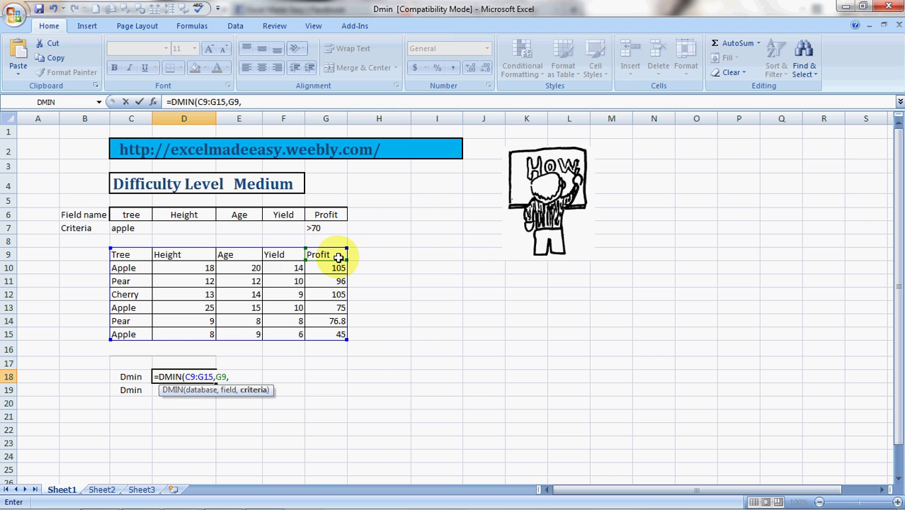
left_click_drag(131, 215, 333, 215)
key("shift+Down")
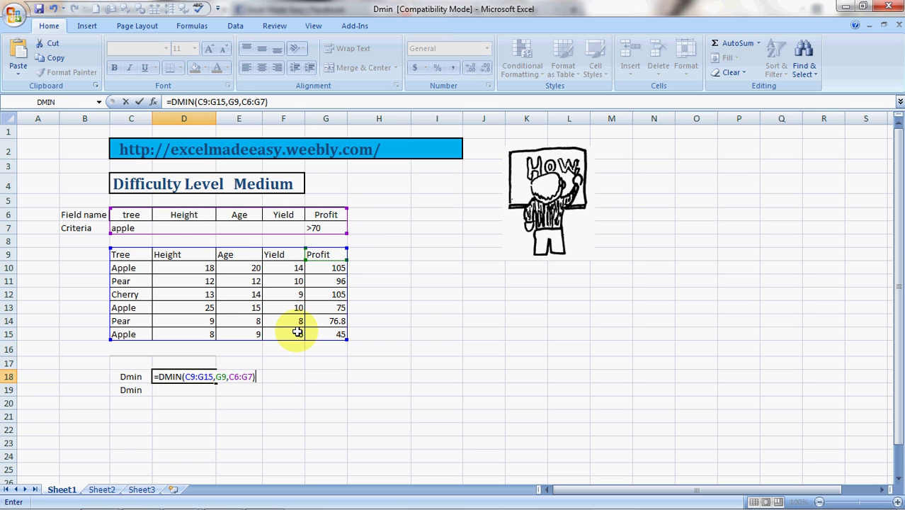
type(")")
key("Return")
key("Up")
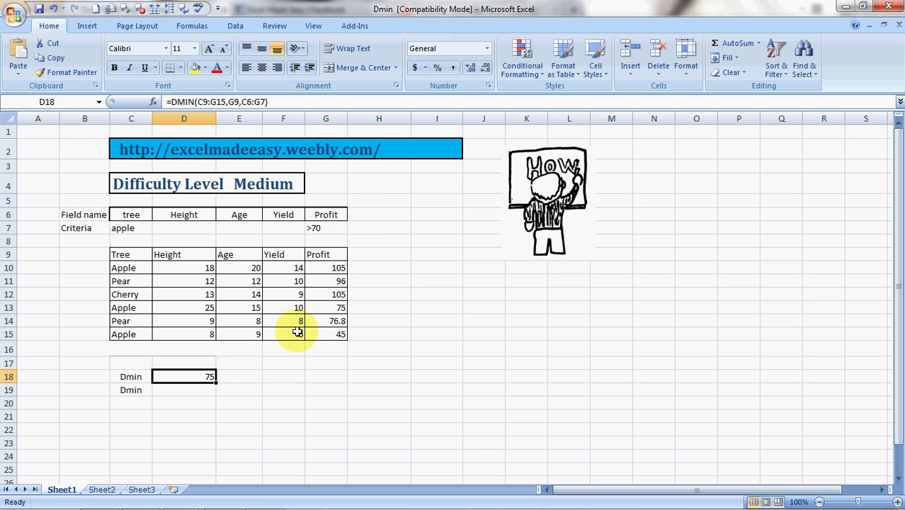
left_click(338, 308)
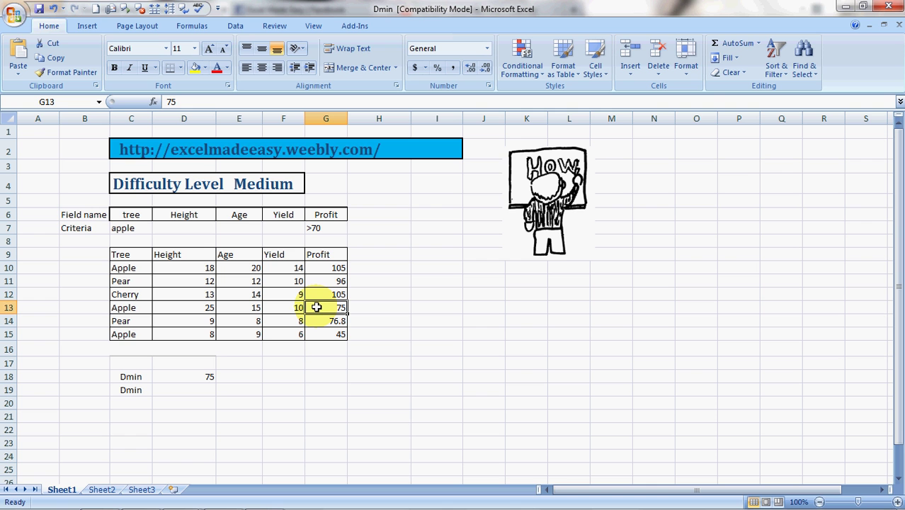
Search the function library for dmin and insert the DMIN function into cell D19.
left_click(195, 389)
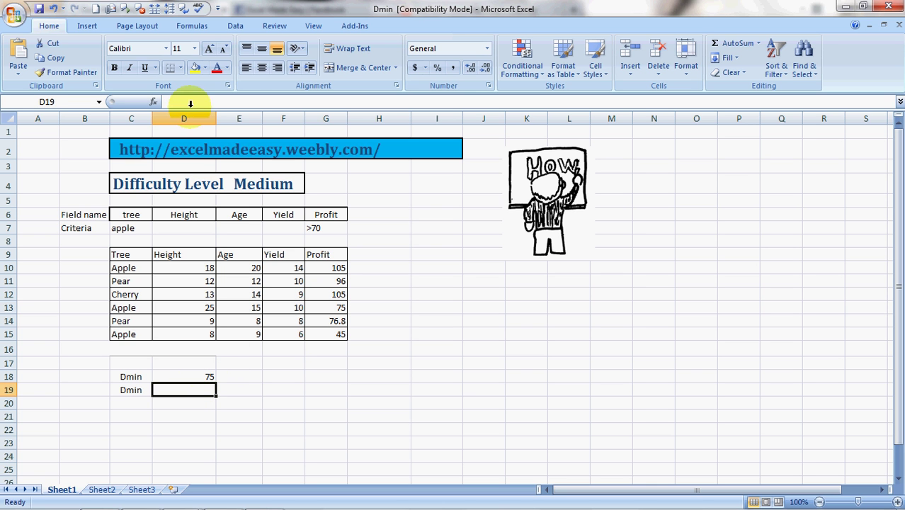
left_click(192, 25)
left_click(22, 58)
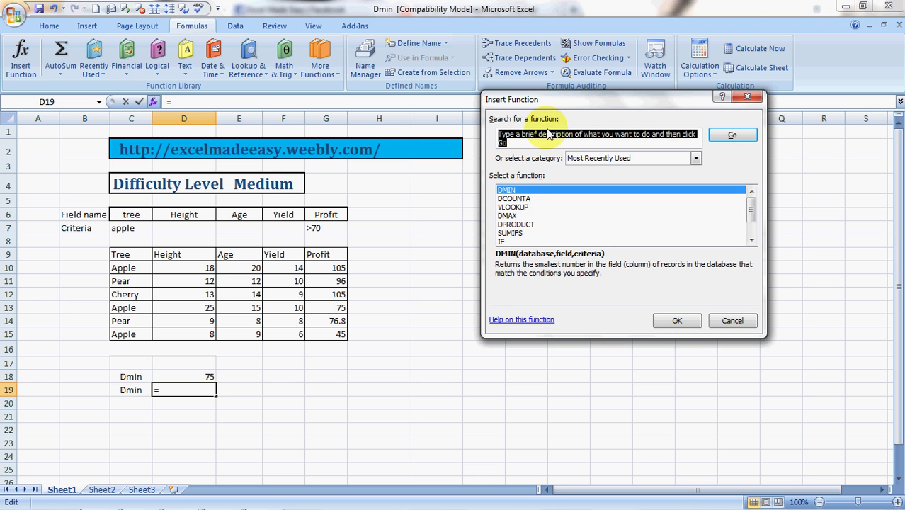
type("dmin")
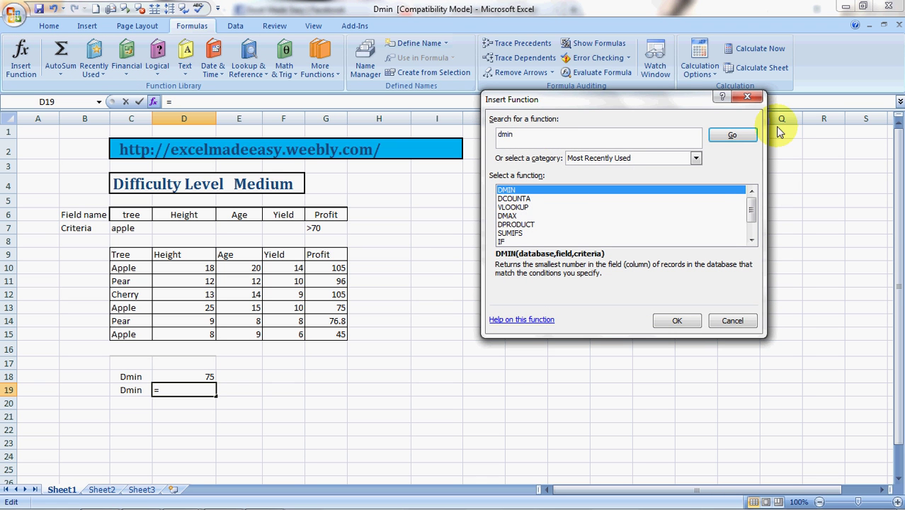
left_click(732, 135)
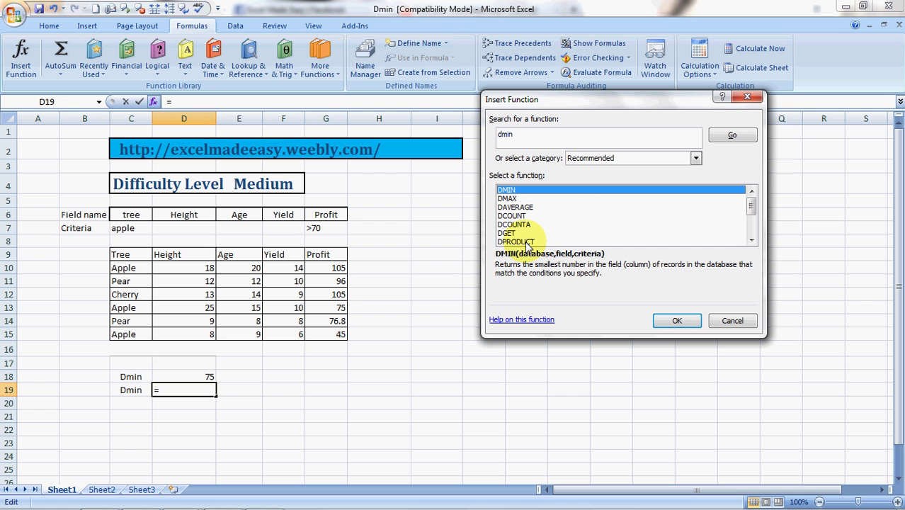
left_click(676, 323)
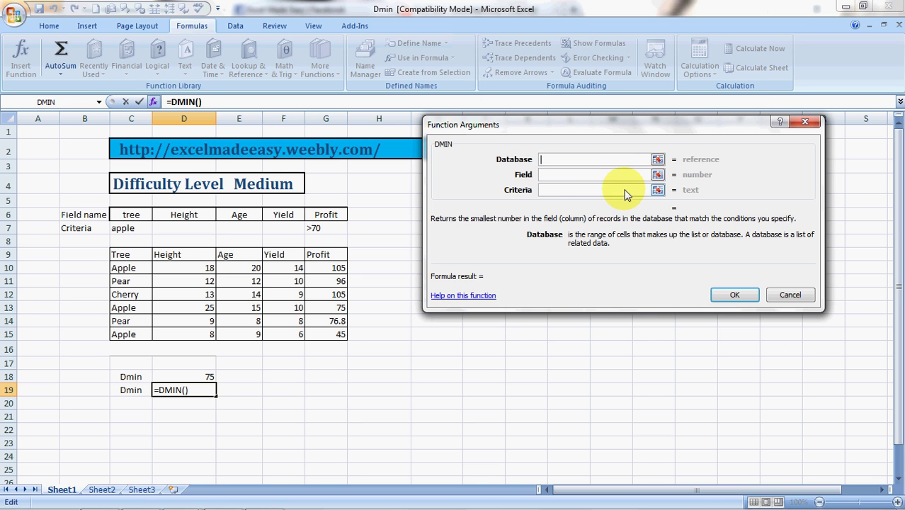
Set the DMIN arguments to database C9:G15, field G9 and criteria C6:G7, and accept the function.
left_click(136, 252)
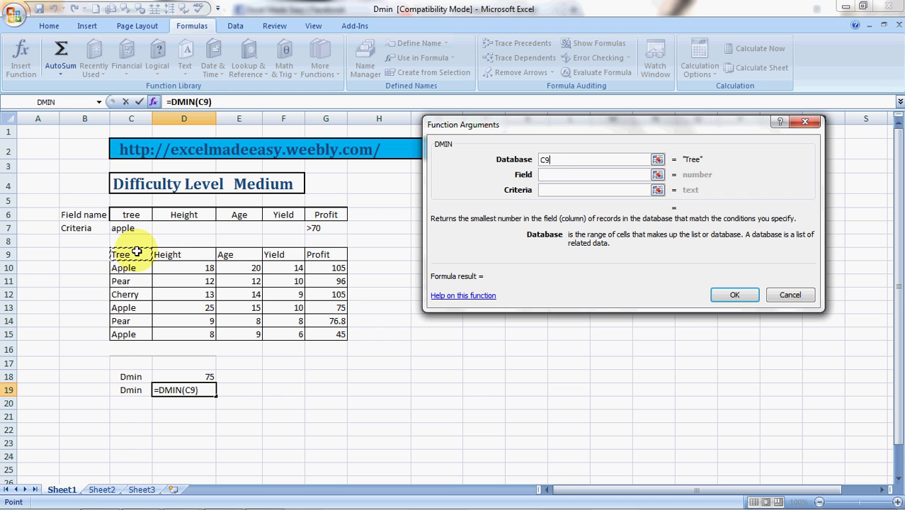
left_click_drag(137, 252, 332, 334)
key("Tab")
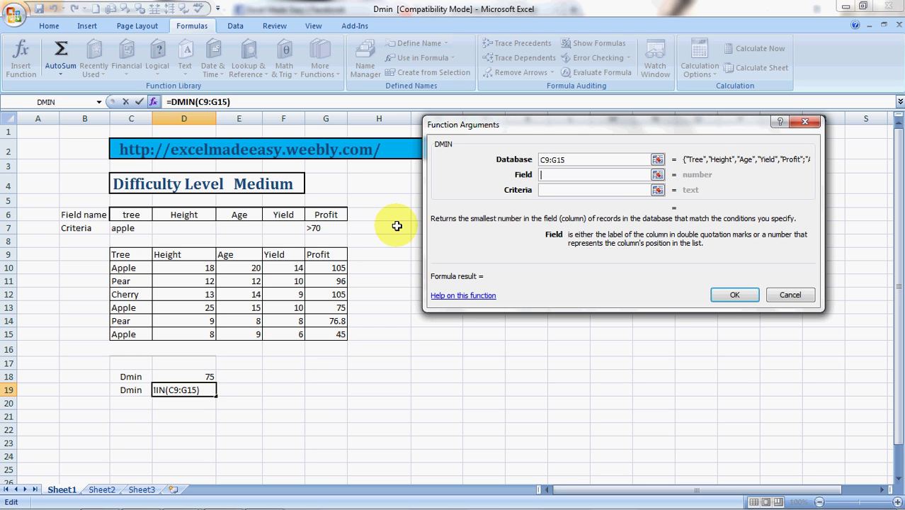
left_click(336, 254)
key("Tab")
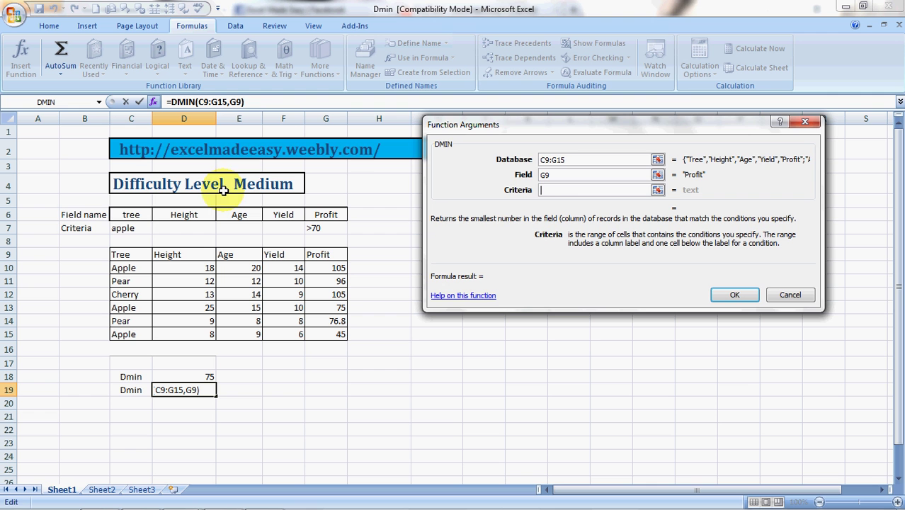
left_click_drag(121, 213, 284, 228)
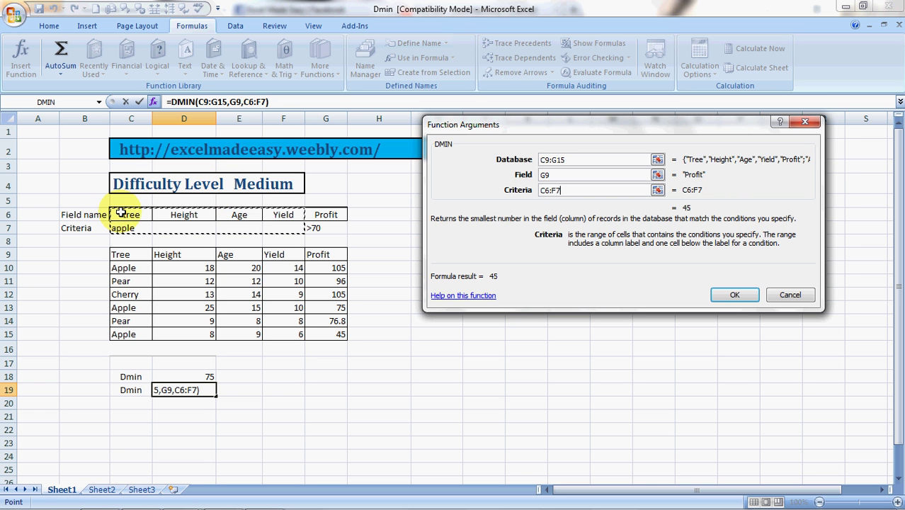
key("shift+Right")
key("Return")
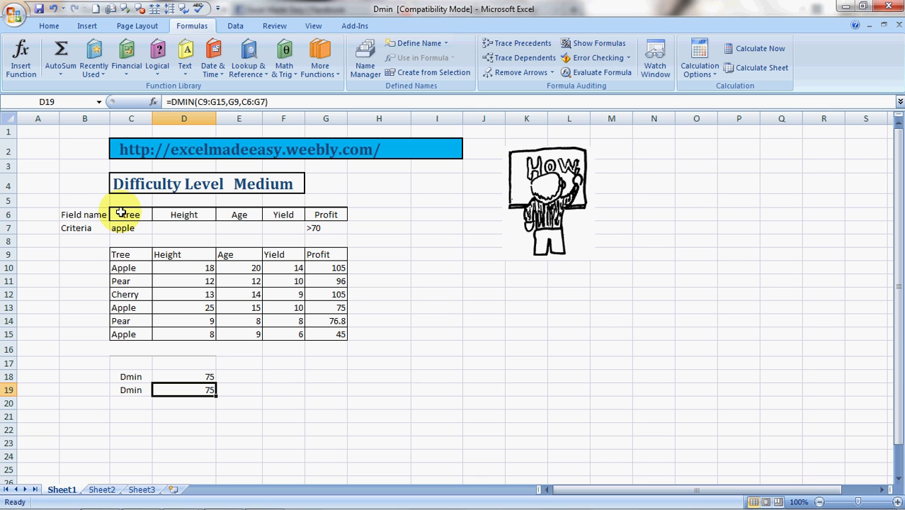
Open the worksheet's excelmadeeasy.weebly.com link in Firefox and look through the home page.
left_click(318, 146)
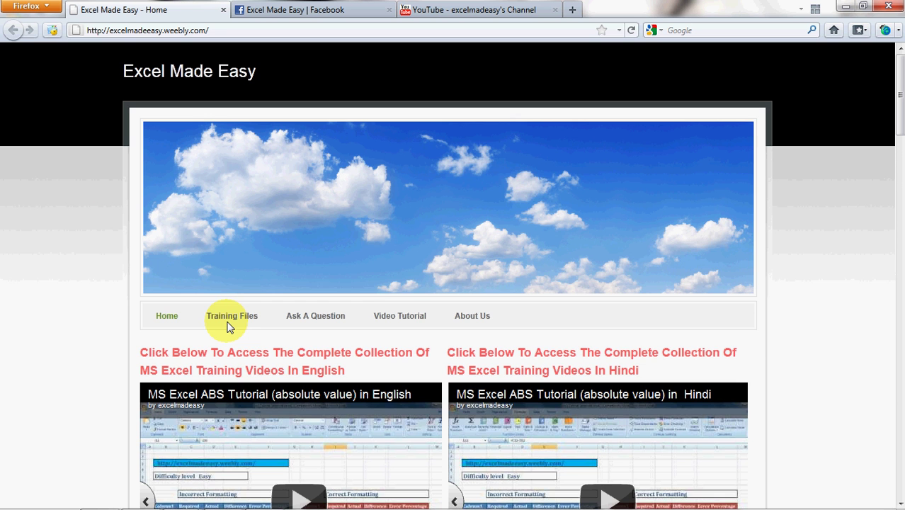
scroll(228, 325, "down", 6)
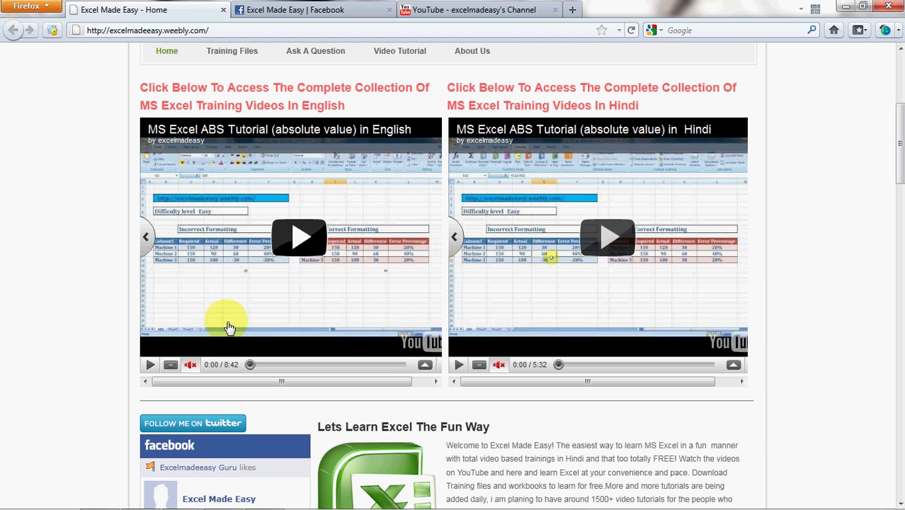
scroll(228, 326, "down", 3)
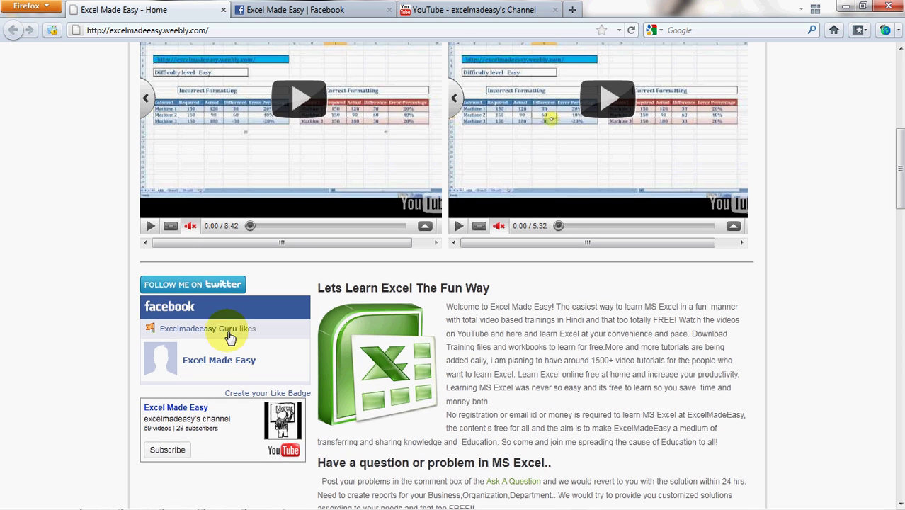
View the Excel Made Easy Facebook page and the YouTube channel's video sharing options, and return to the Excel workbook.
left_click(343, 12)
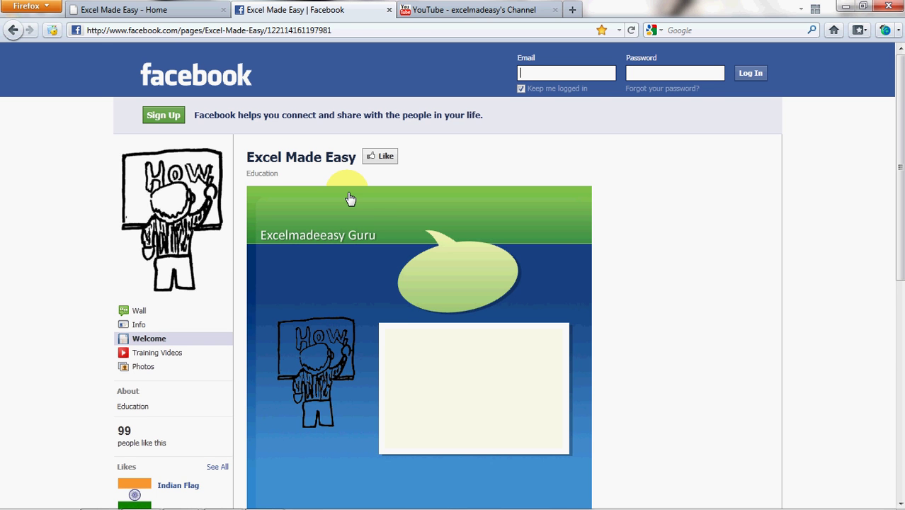
left_click(458, 12)
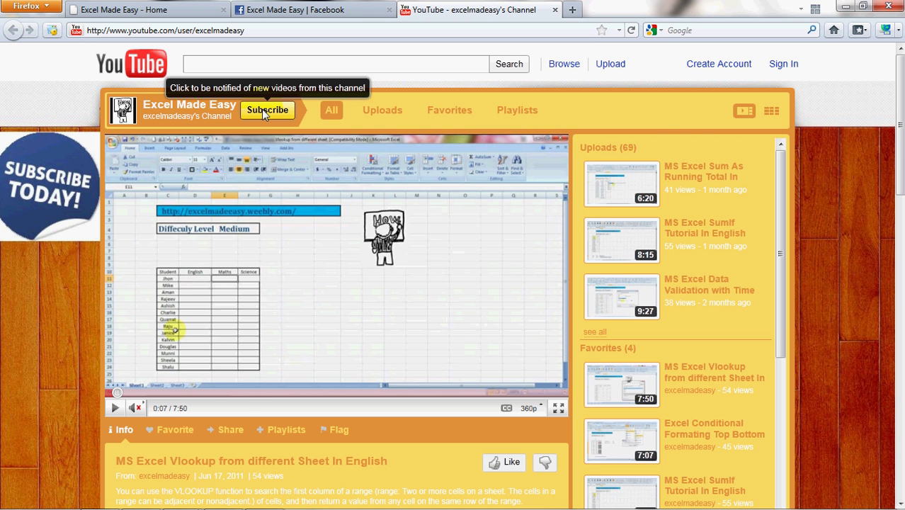
left_click(229, 429)
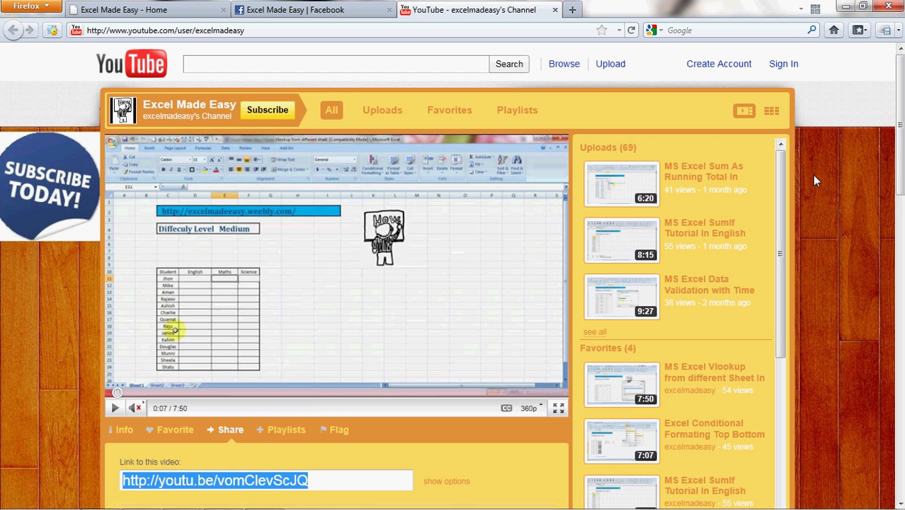
left_click_drag(900, 119, 901, 200)
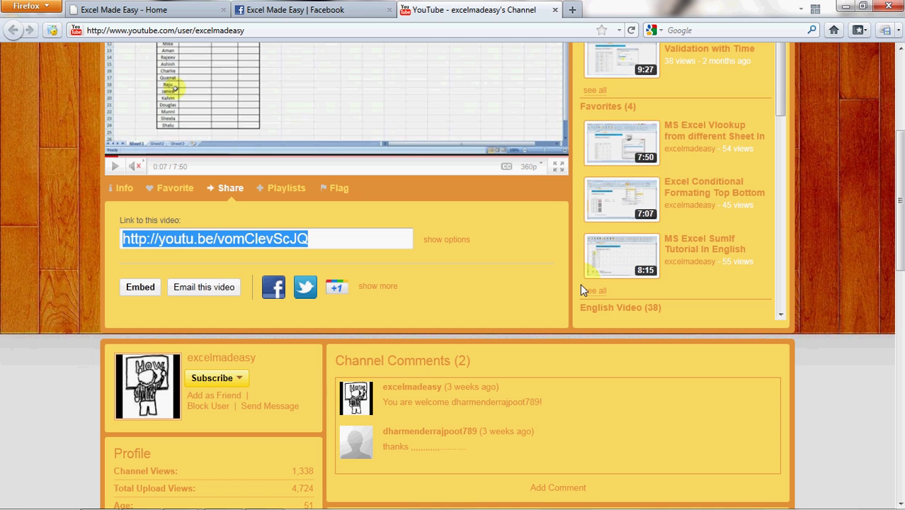
key("alt+Tab")
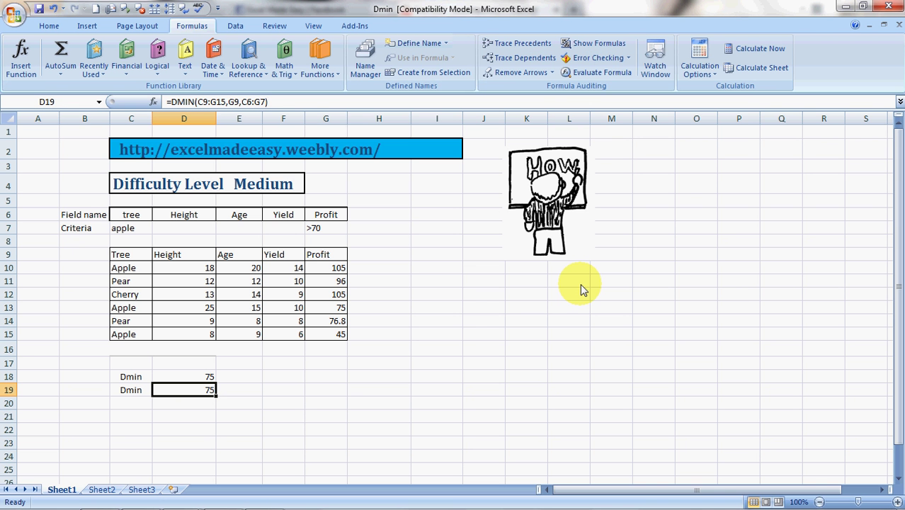